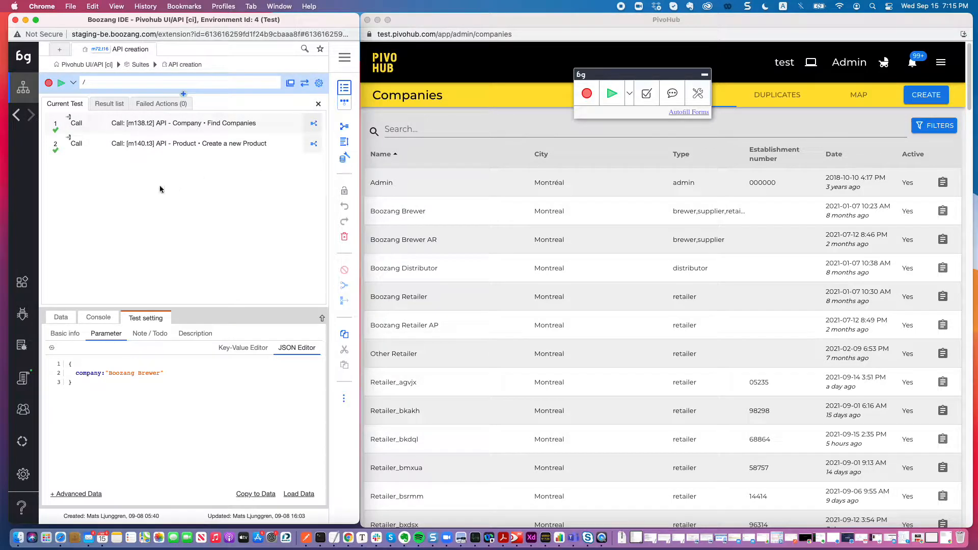
# Open the Order product scenario in the Order Management feature to review its Given, When and Then steps.
pyautogui.click(76, 65)
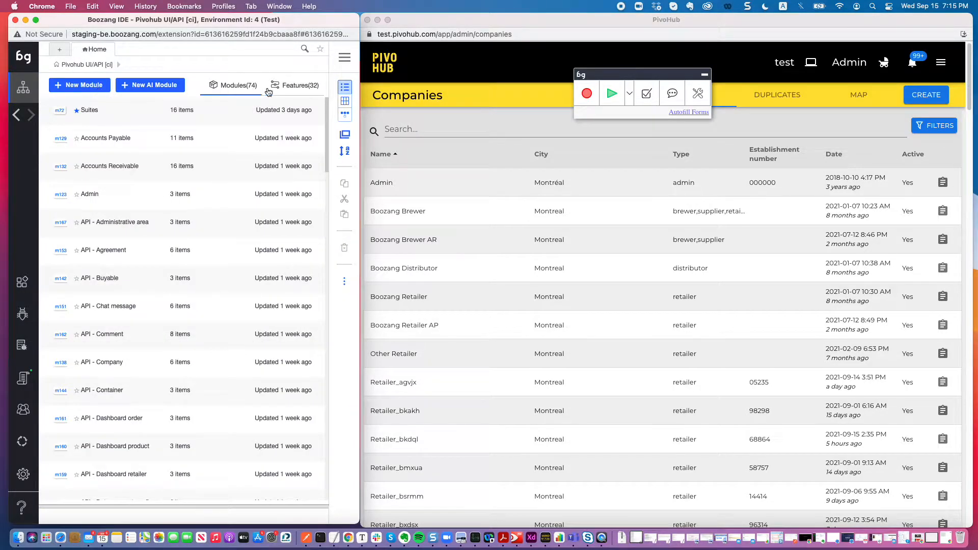
pyautogui.click(295, 90)
pyautogui.scroll(-5, 199, 248)
pyautogui.scroll(-14, 199, 249)
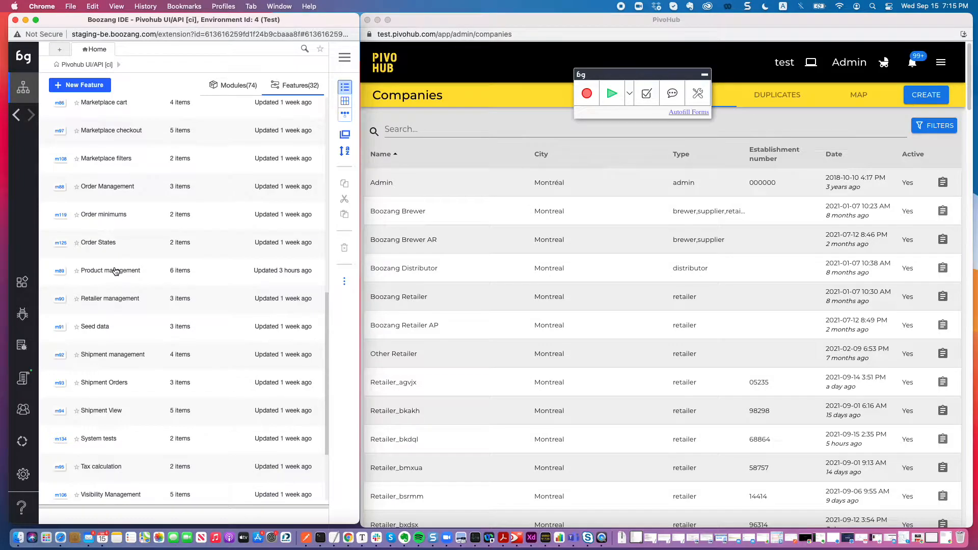
pyautogui.click(116, 187)
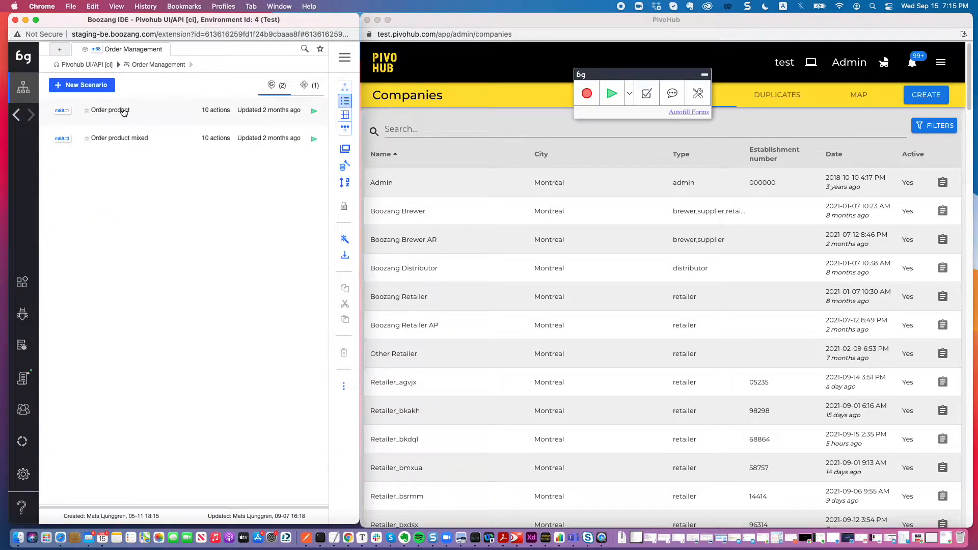
pyautogui.click(123, 111)
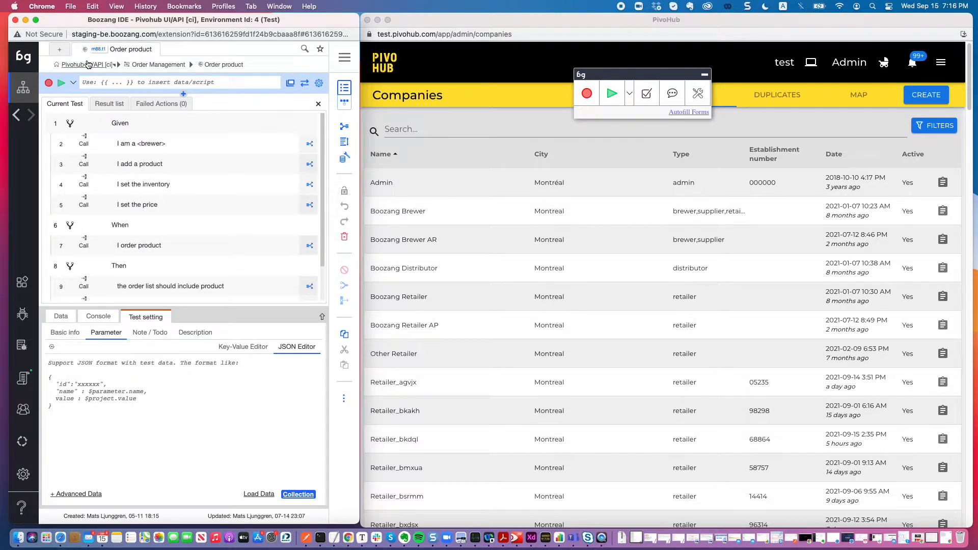
# Open the Set inventory scenario in the Inventory management feature to review its API-based steps.
pyautogui.click(88, 64)
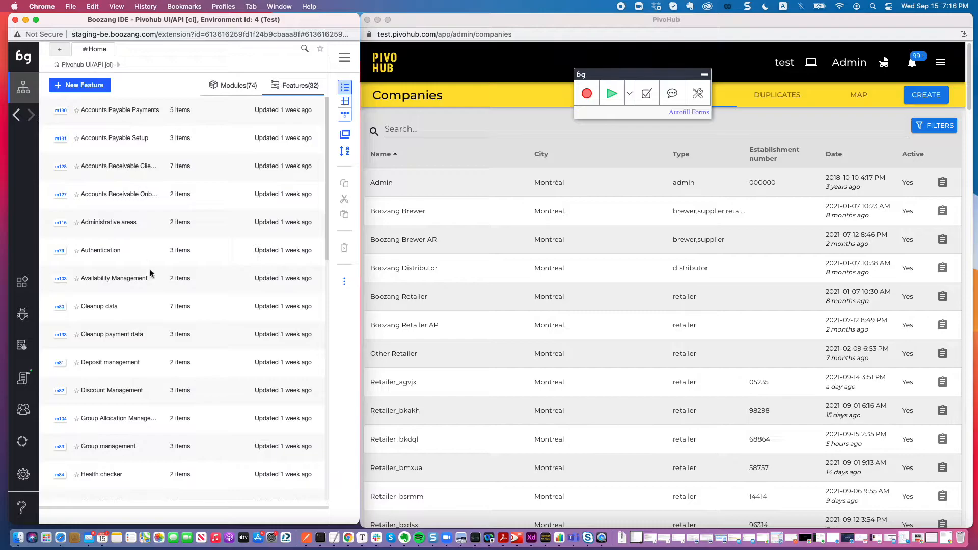
pyautogui.scroll(-10, 155, 288)
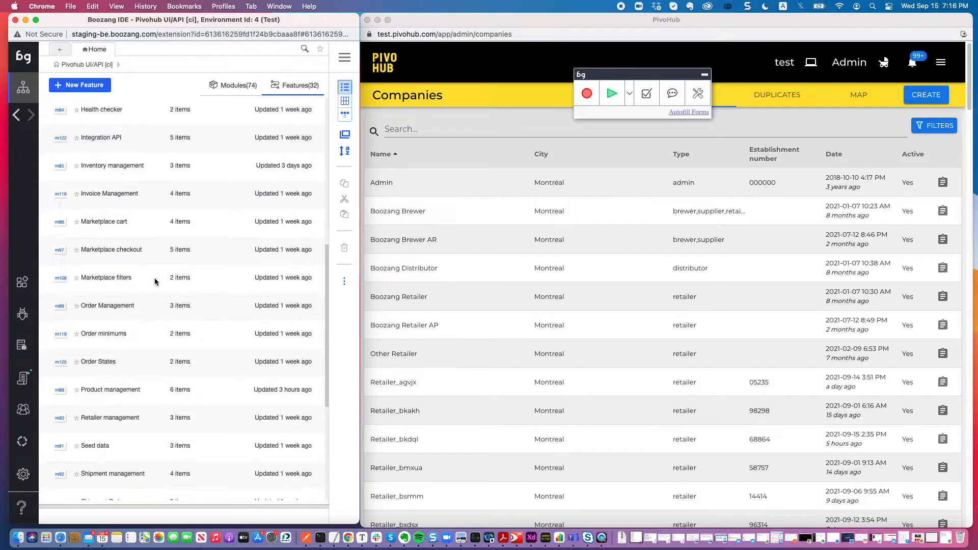
pyautogui.scroll(1, 114, 264)
pyautogui.click(99, 182)
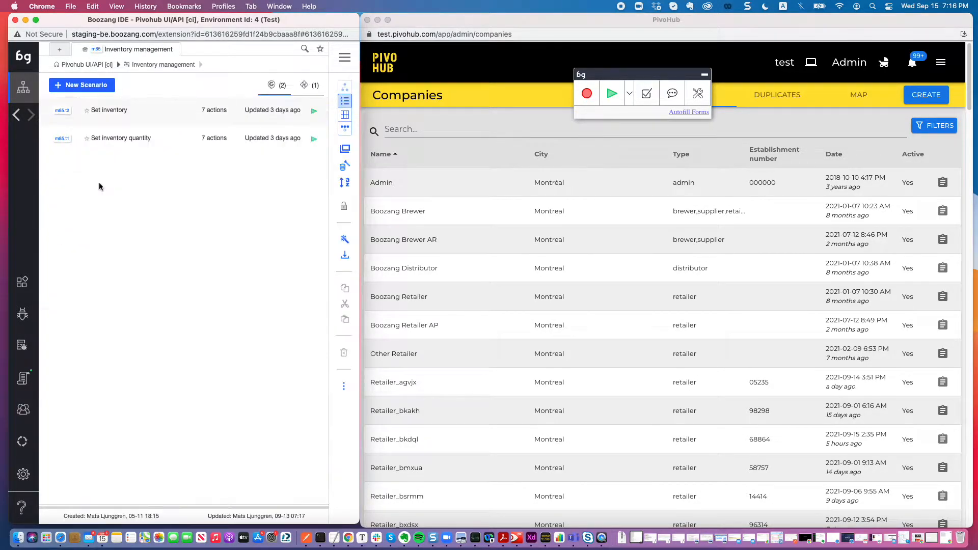
pyautogui.click(118, 111)
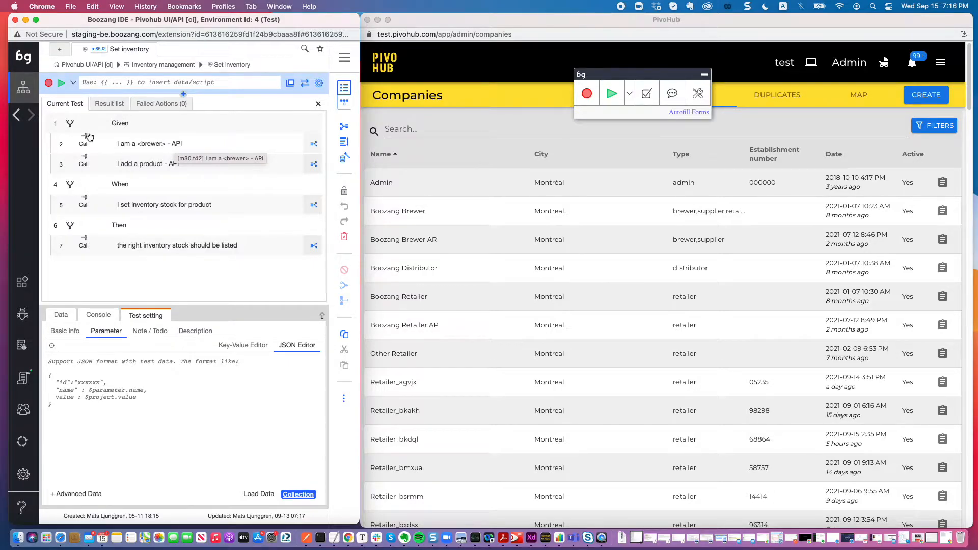
# Open the API creation test in the Suites module.
pyautogui.click(71, 65)
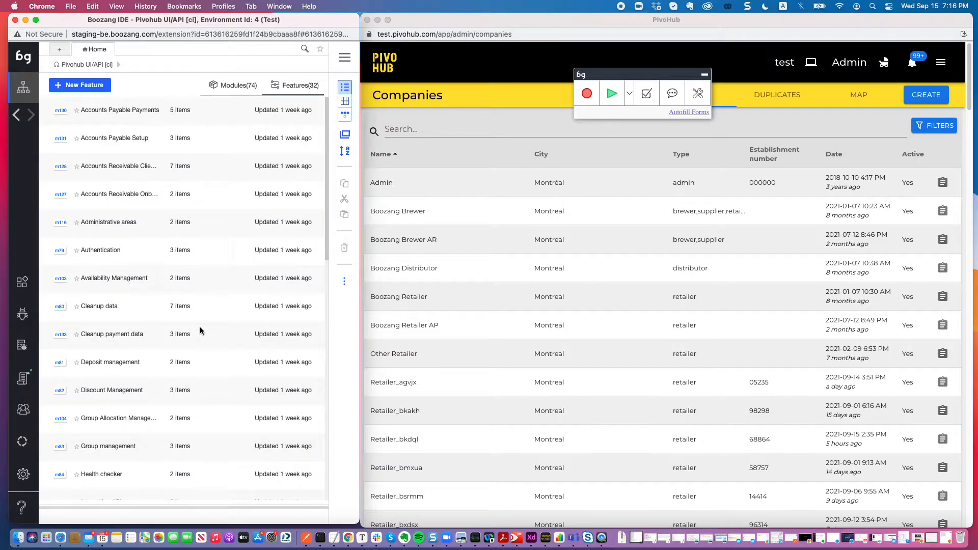
pyautogui.scroll(-10, 200, 329)
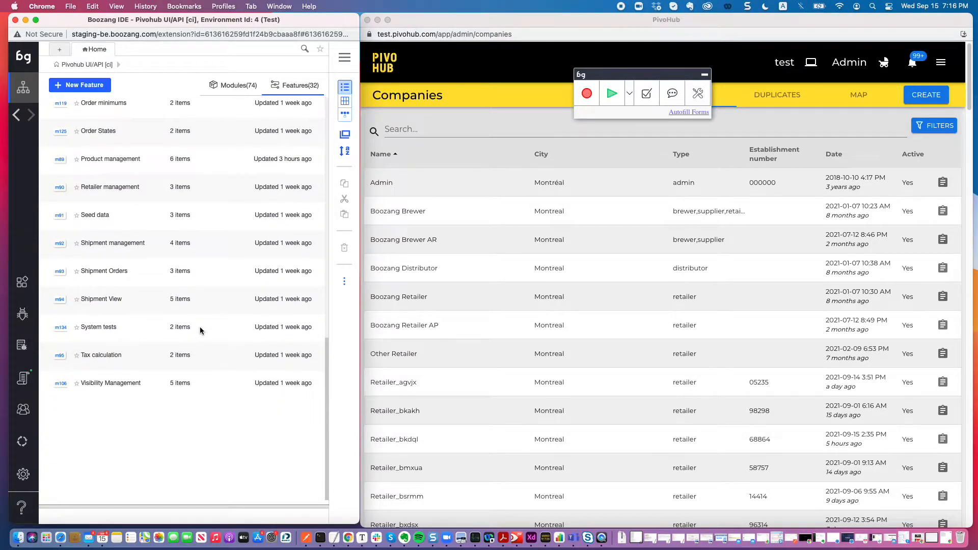
pyautogui.click(234, 85)
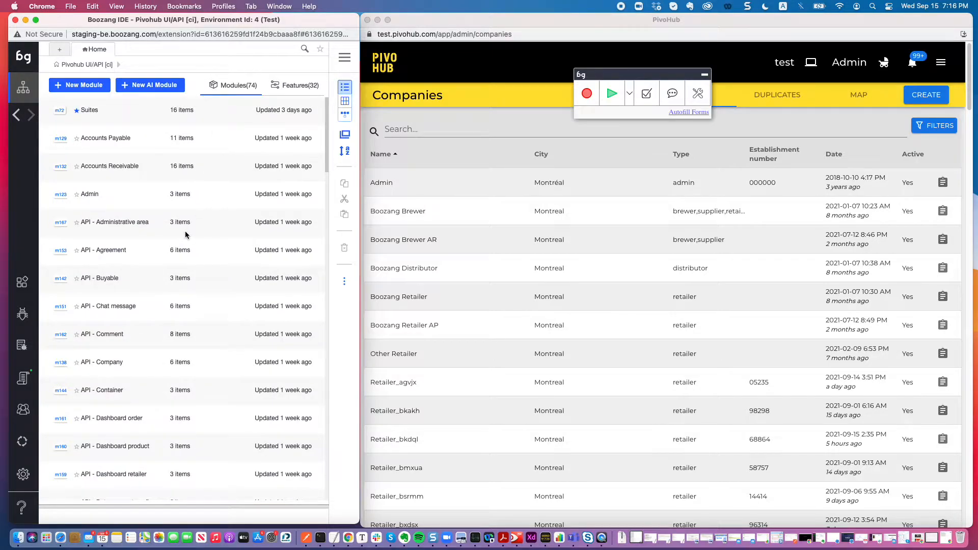
pyautogui.scroll(-5, 185, 232)
pyautogui.scroll(-15, 186, 235)
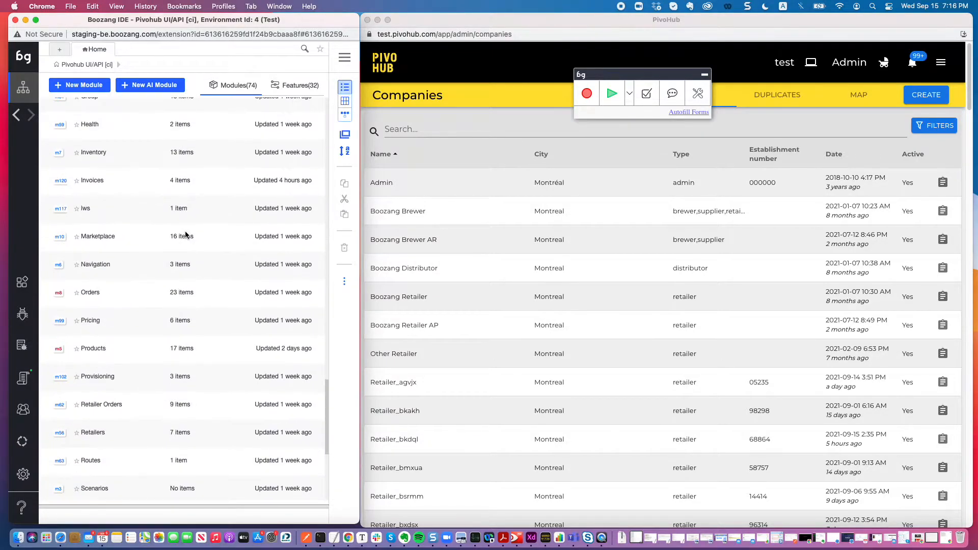
pyautogui.scroll(20, 185, 232)
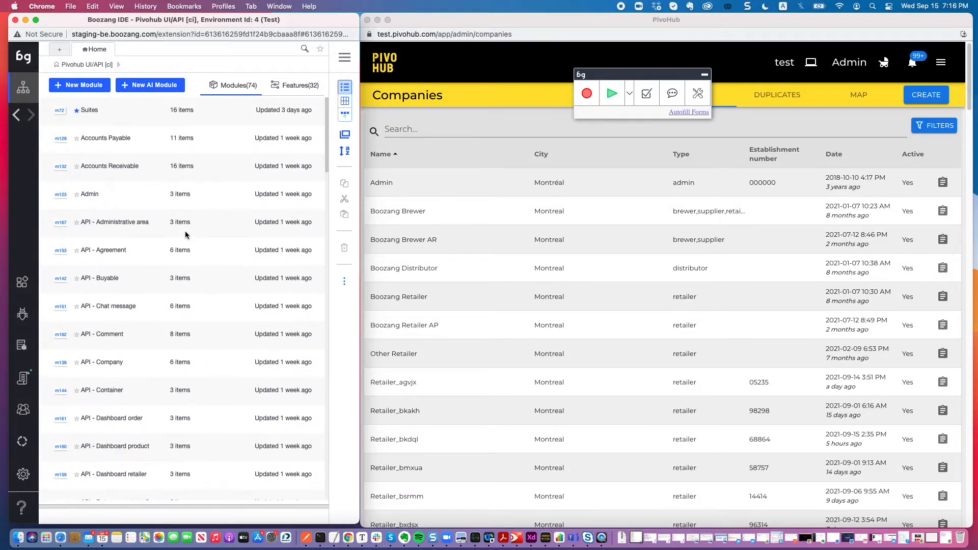
pyautogui.click(96, 115)
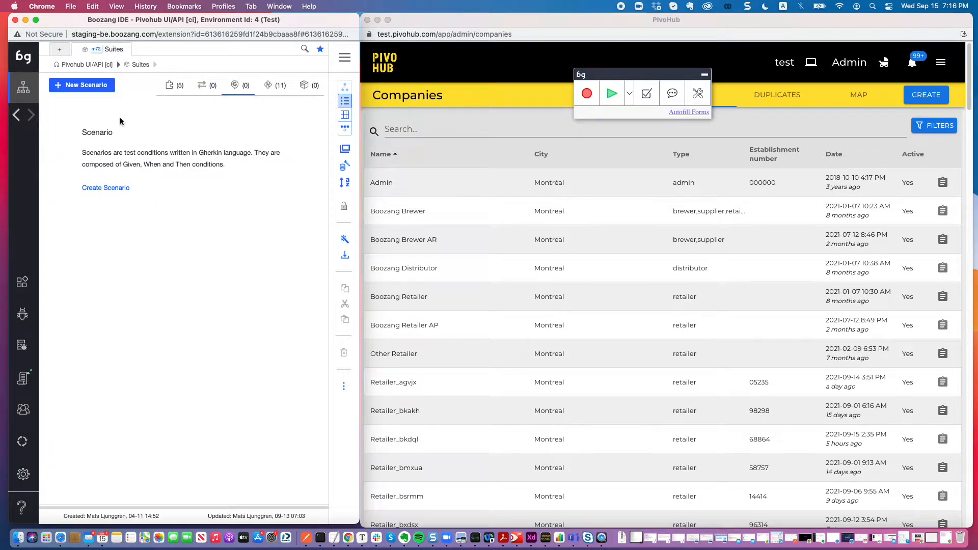
pyautogui.click(169, 87)
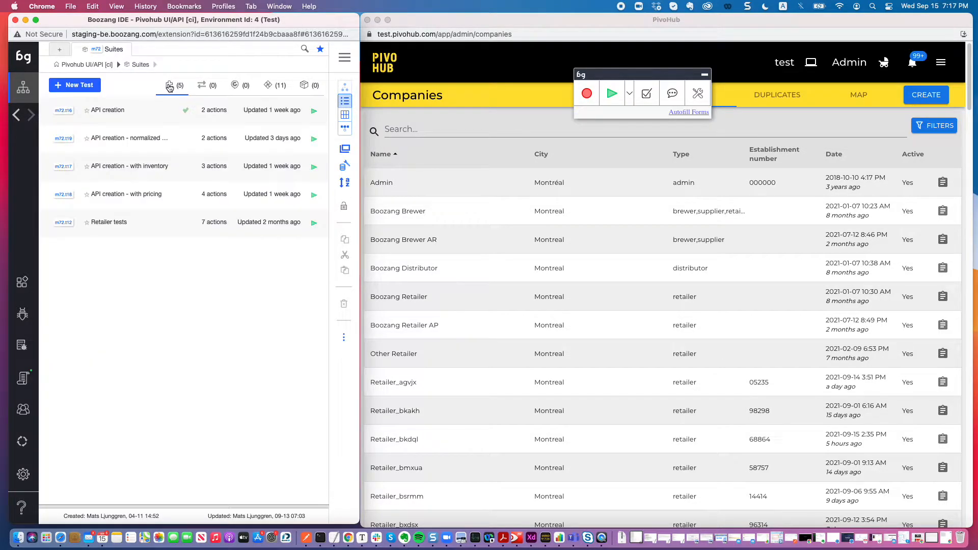
pyautogui.click(114, 112)
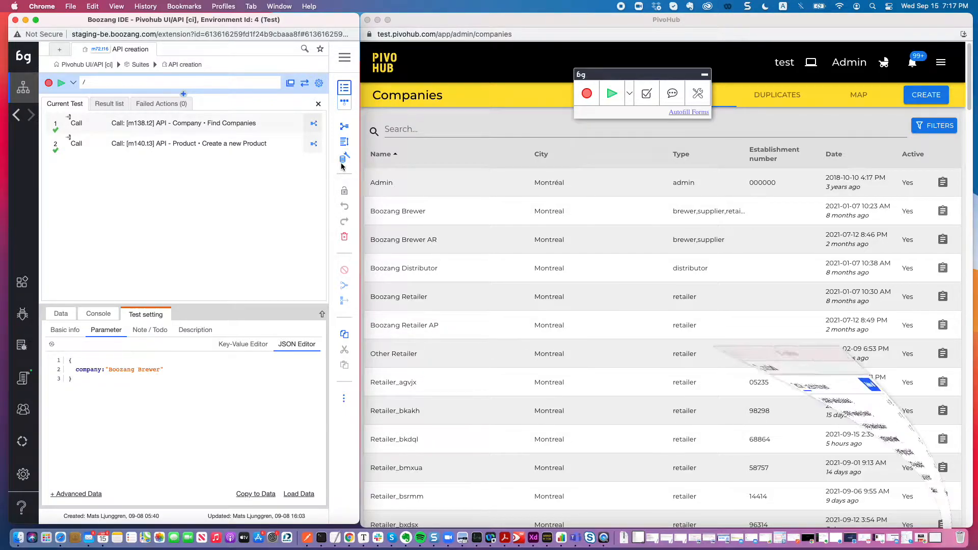
# Delete all data from the temporary database, and run the API creation test with only data record 0.
pyautogui.click(344, 158)
pyautogui.click(624, 130)
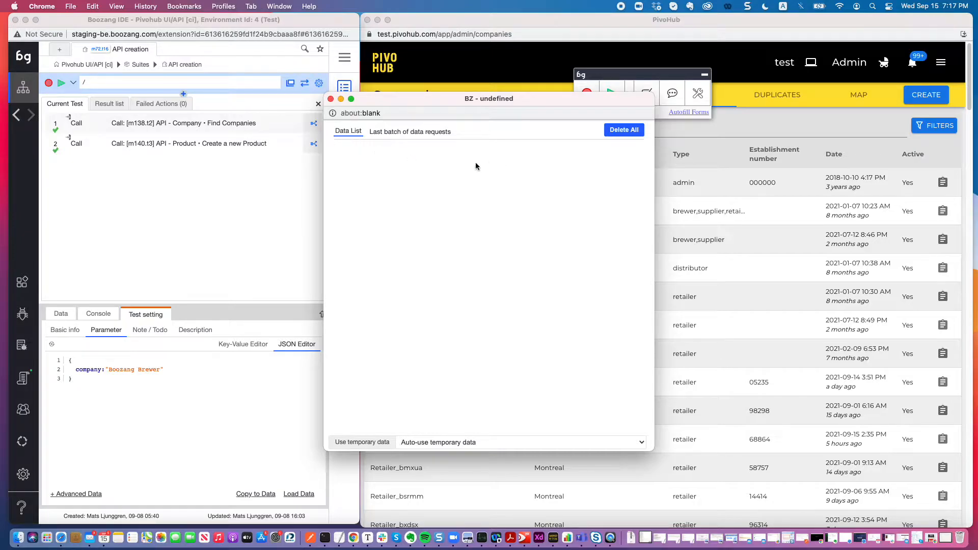
pyautogui.click(60, 86)
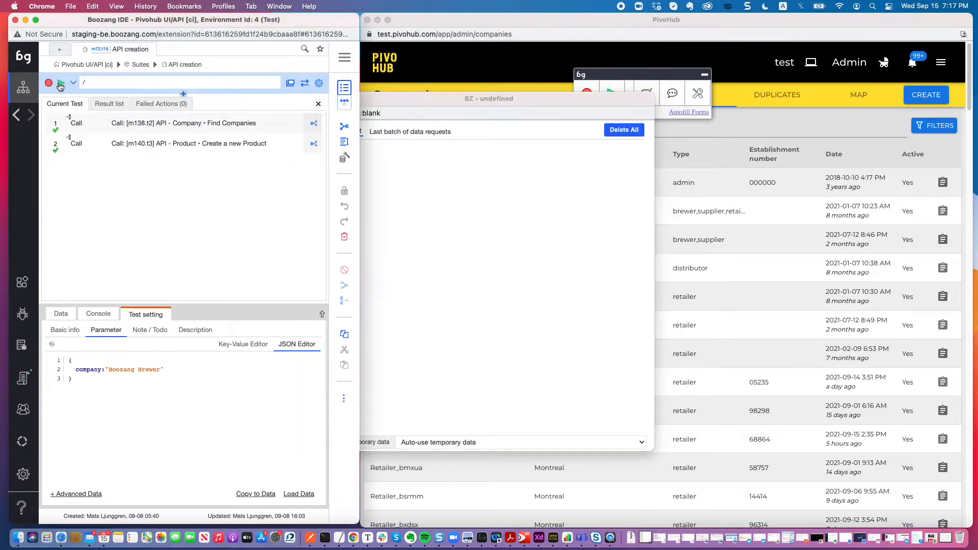
pyautogui.click(60, 85)
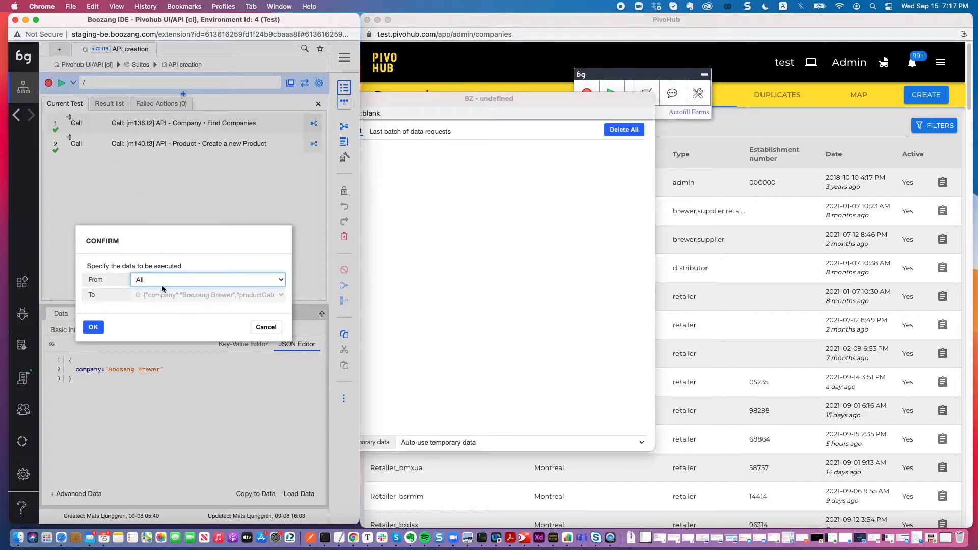
pyautogui.click(163, 285)
pyautogui.click(163, 288)
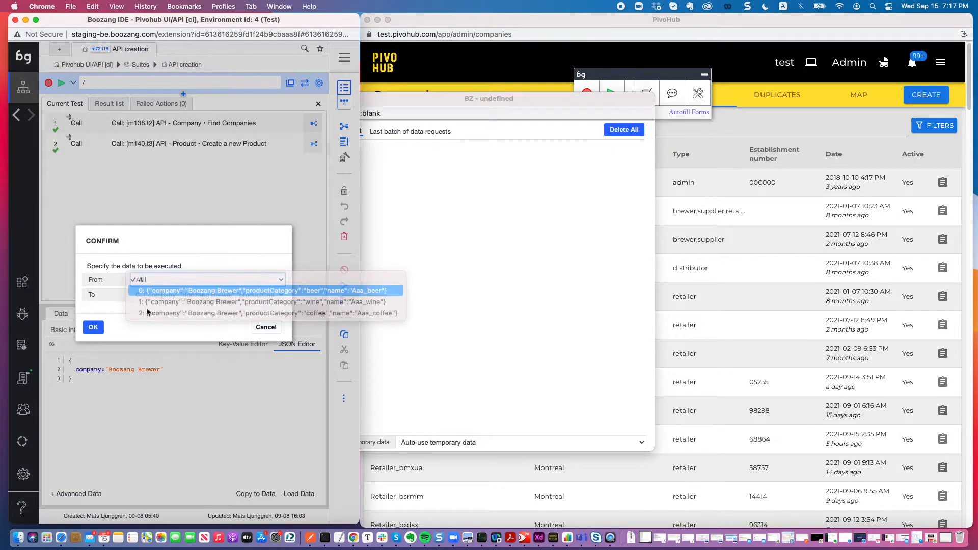
pyautogui.click(102, 327)
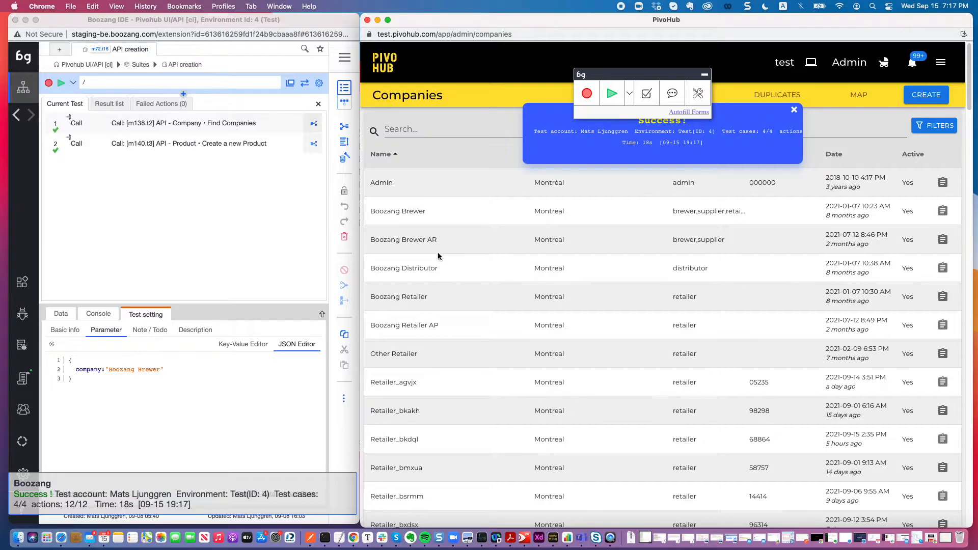
# Inspect the temporary database after the test run, comparing its data list with the last batch of data requests.
pyautogui.click(347, 163)
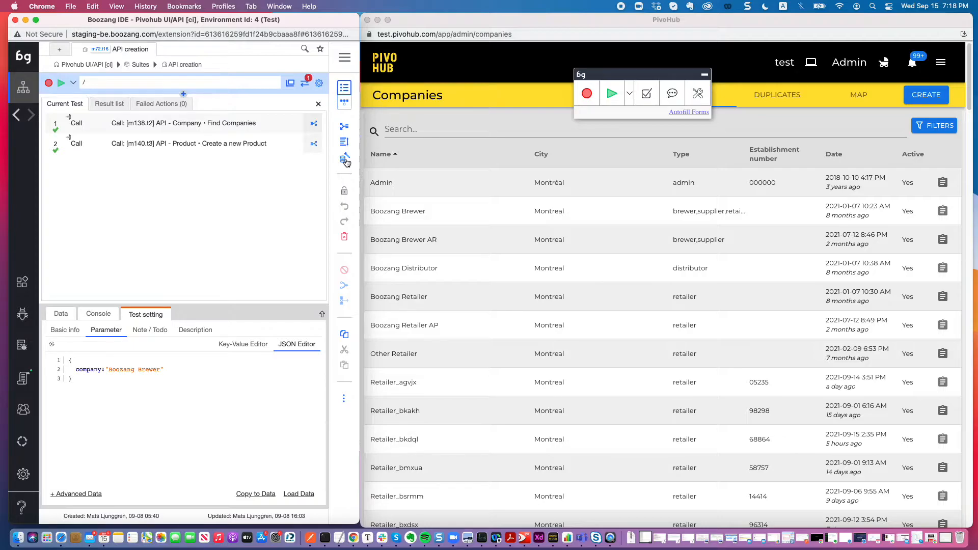
pyautogui.click(345, 161)
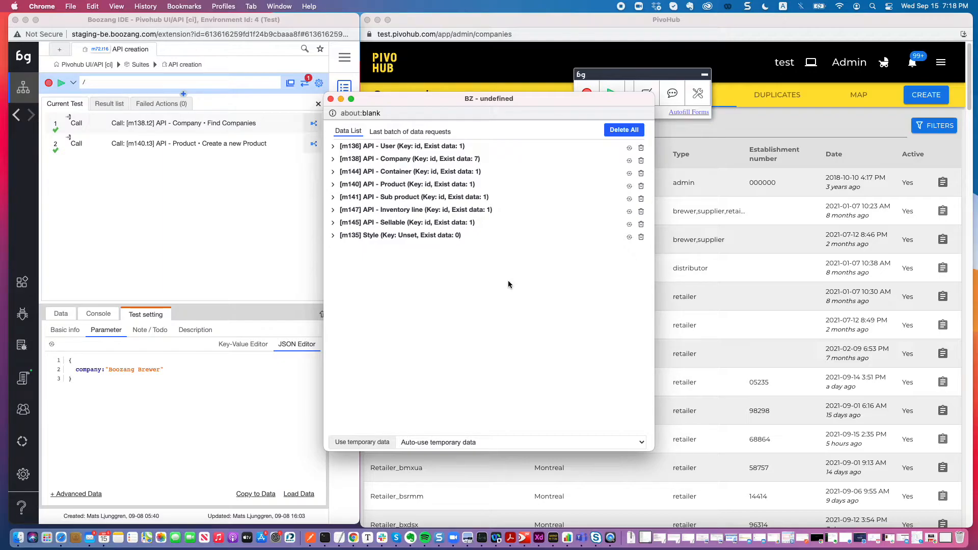
pyautogui.click(424, 133)
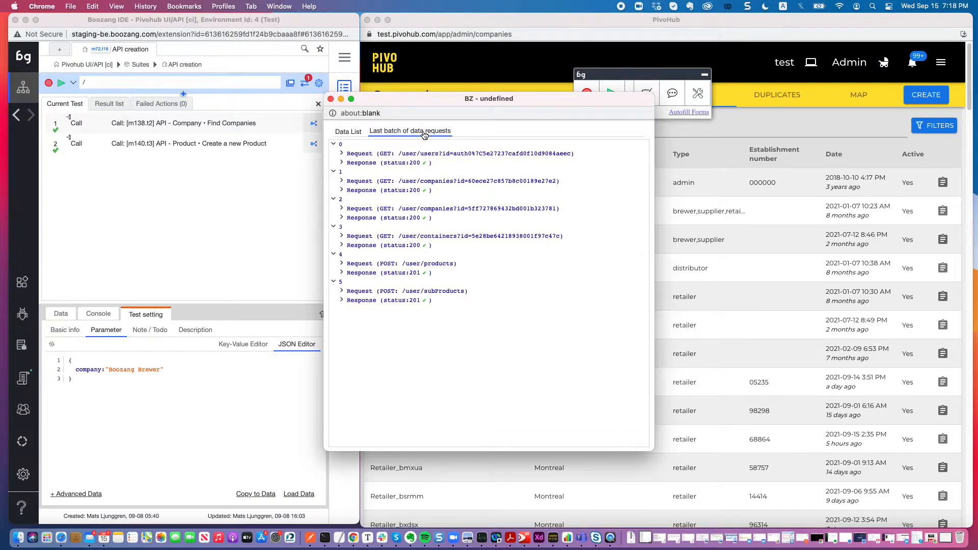
pyautogui.click(351, 131)
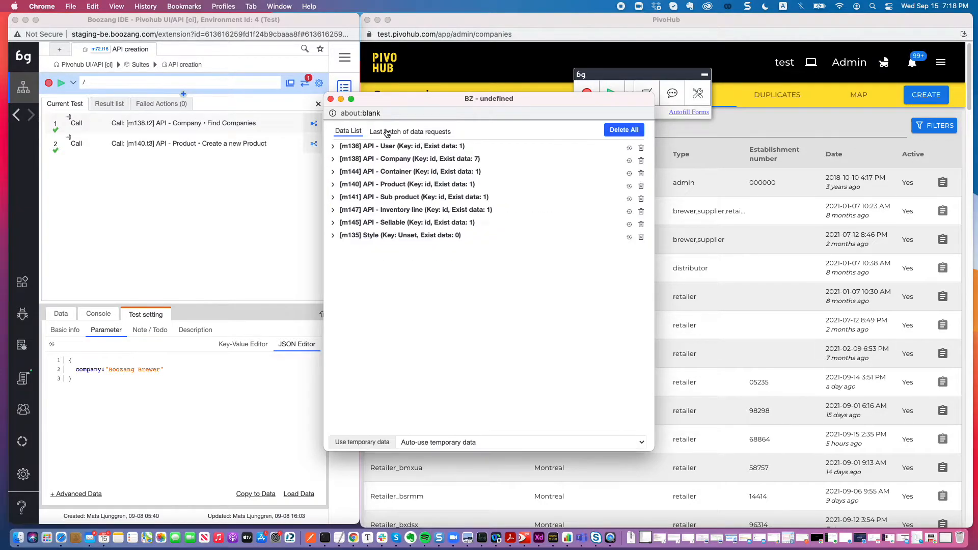
pyautogui.click(395, 132)
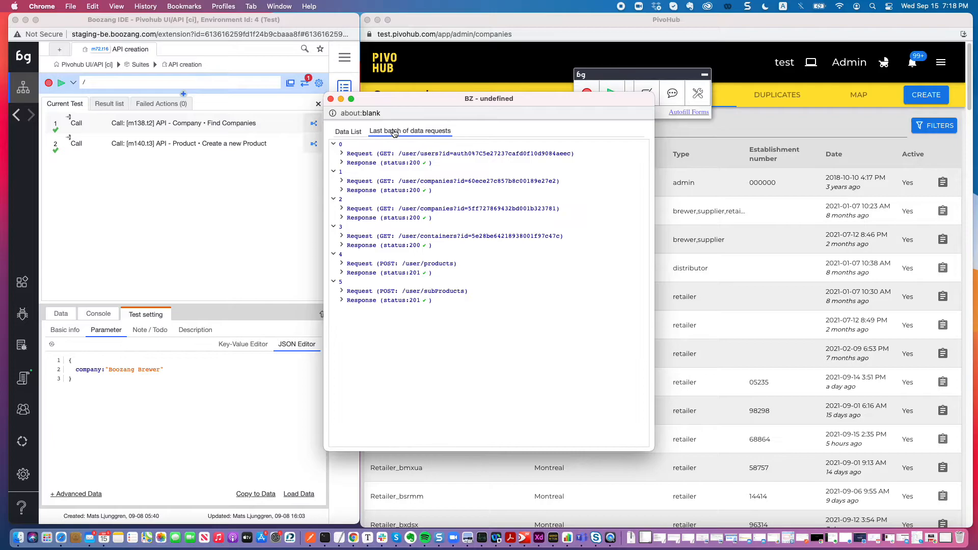
# Examine the request and response details of the users GET call and the products POST call, including the returned product data.
pyautogui.click(341, 153)
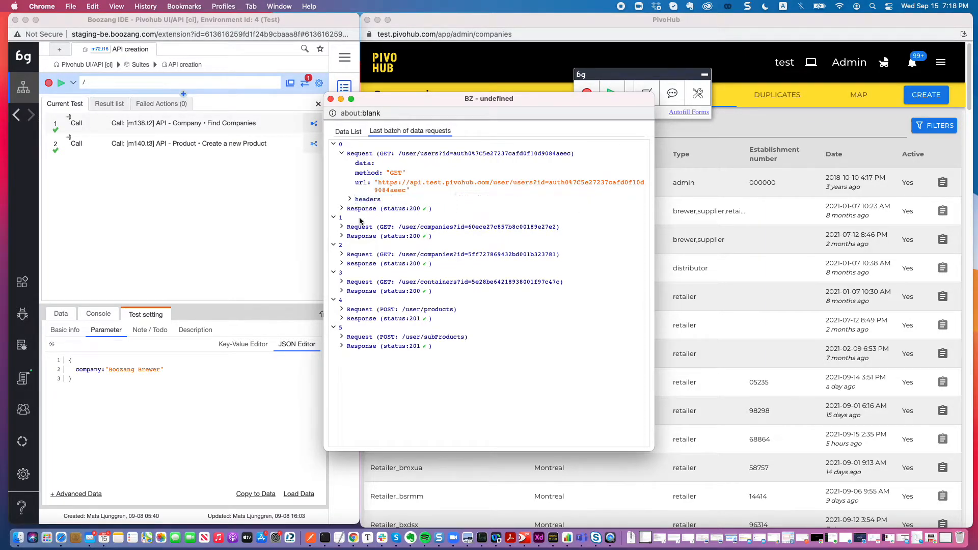
pyautogui.click(343, 209)
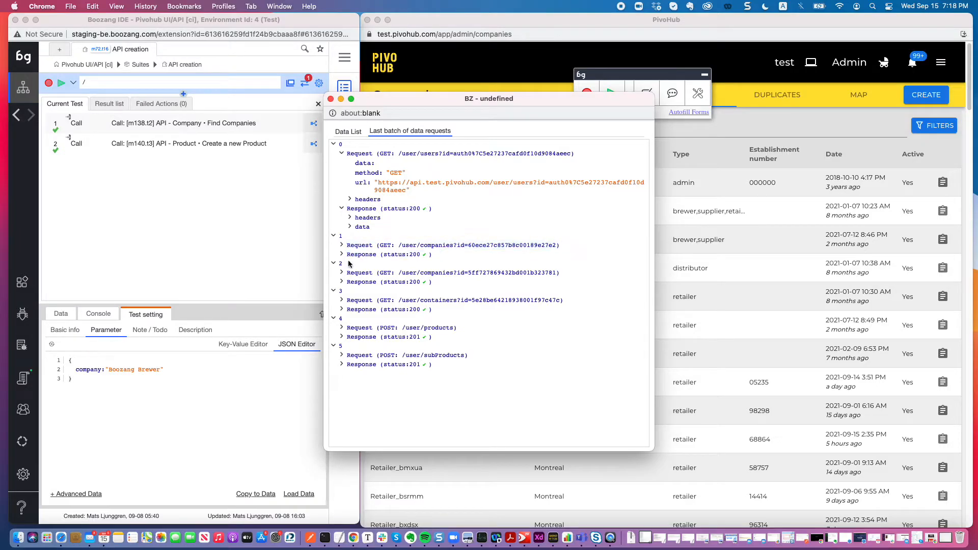
pyautogui.click(358, 327)
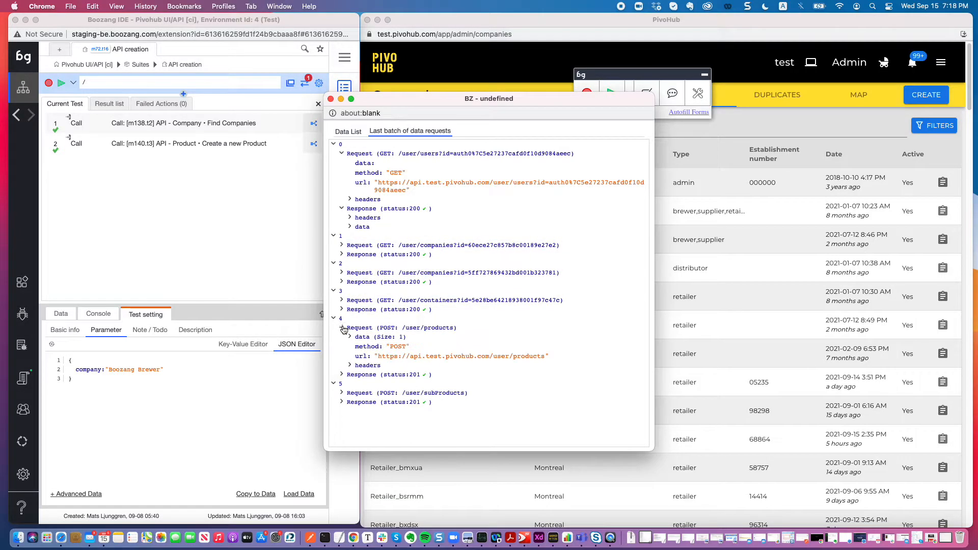
pyautogui.click(343, 375)
pyautogui.click(354, 394)
pyautogui.click(358, 402)
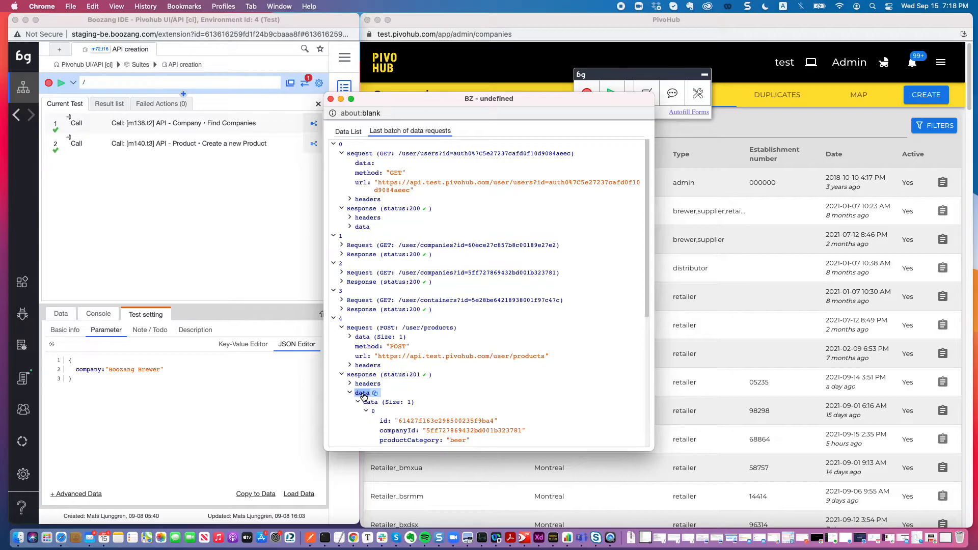
pyautogui.scroll(-4, 365, 396)
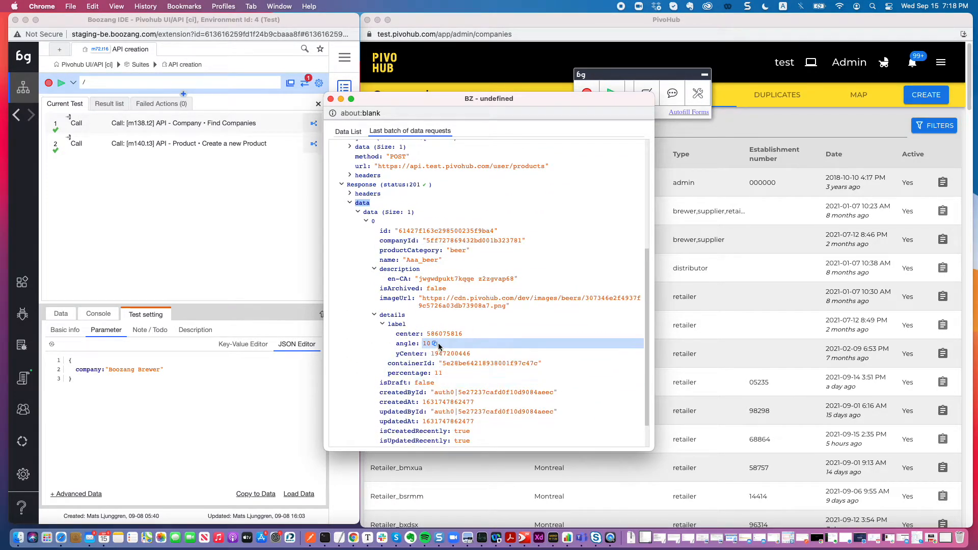
pyautogui.scroll(-1, 438, 352)
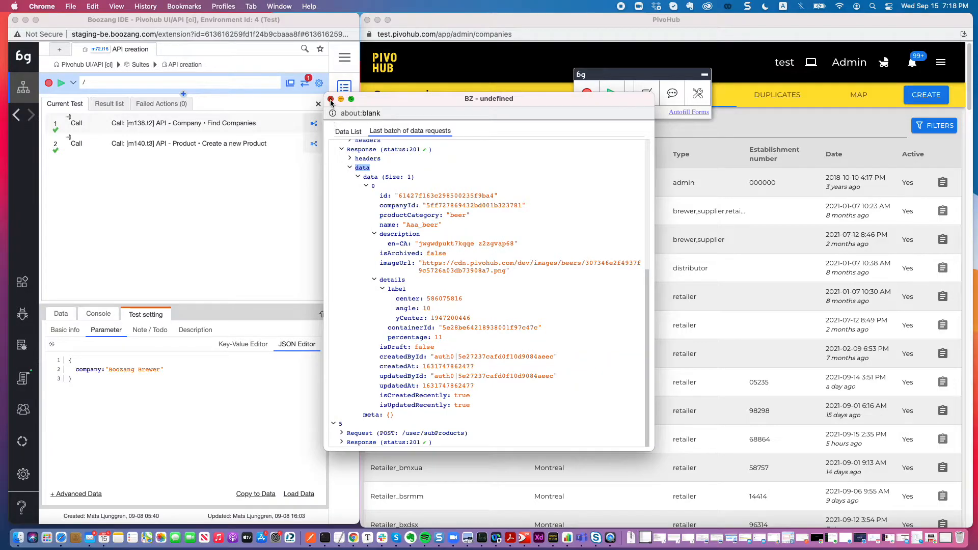
pyautogui.click(330, 99)
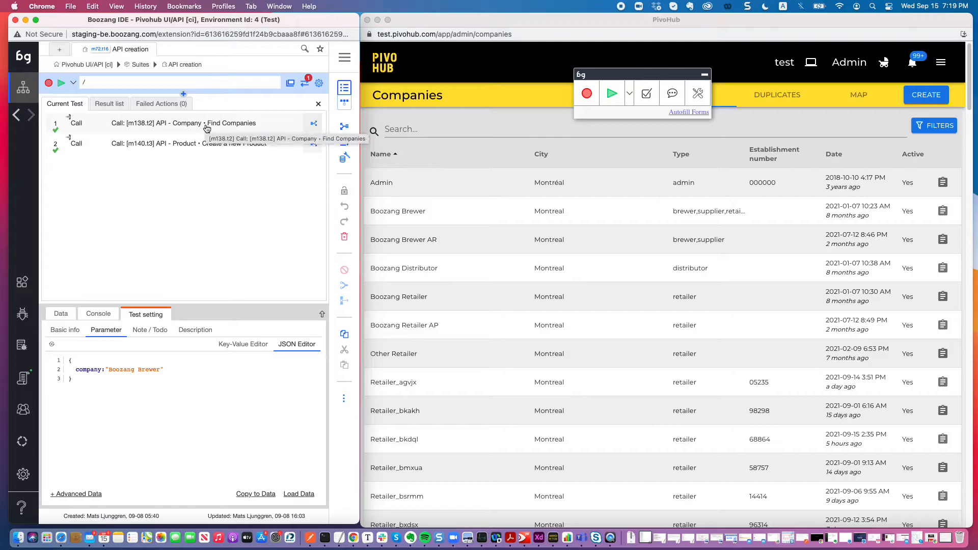
pyautogui.click(343, 159)
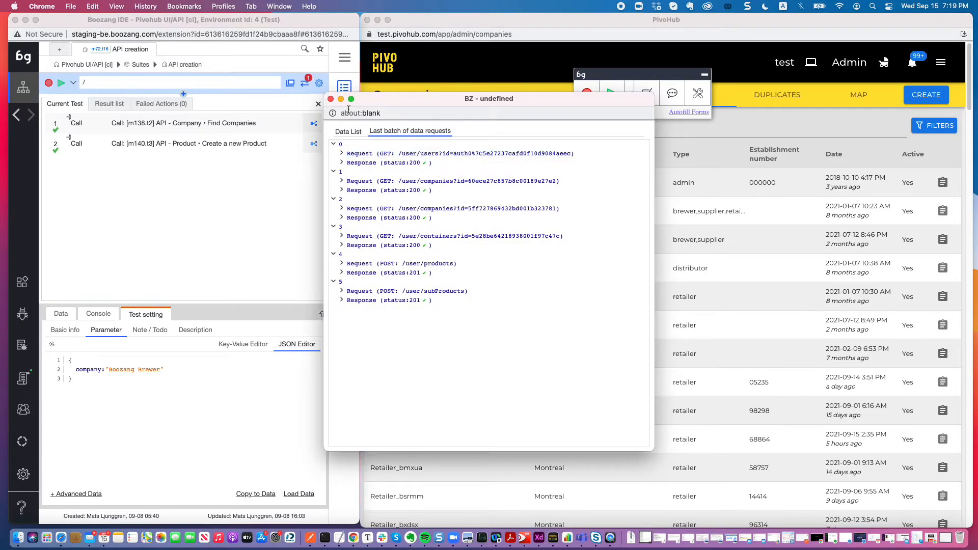
pyautogui.click(330, 100)
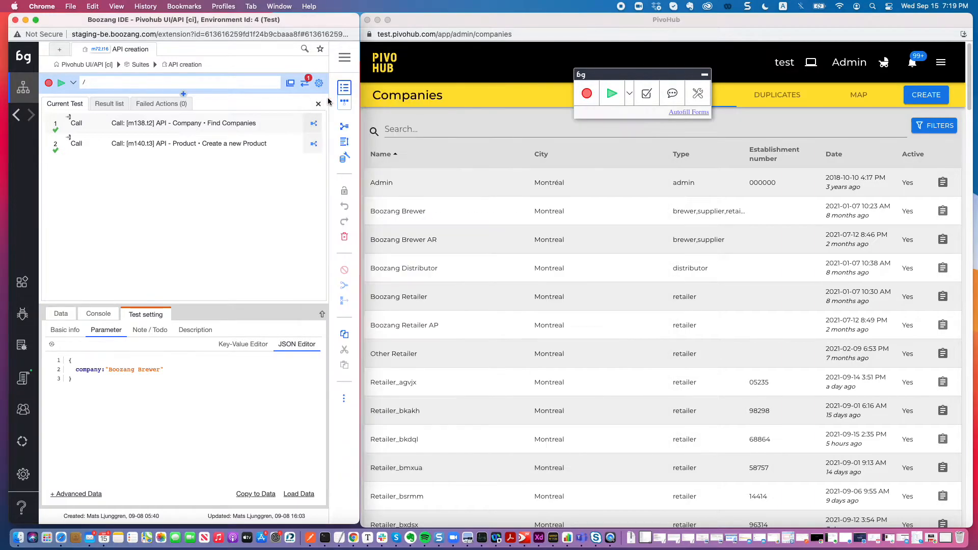
# Open the Find Companies test called by API creation and review the end-script of its GET /user/companies call.
pyautogui.doubleClick(217, 125)
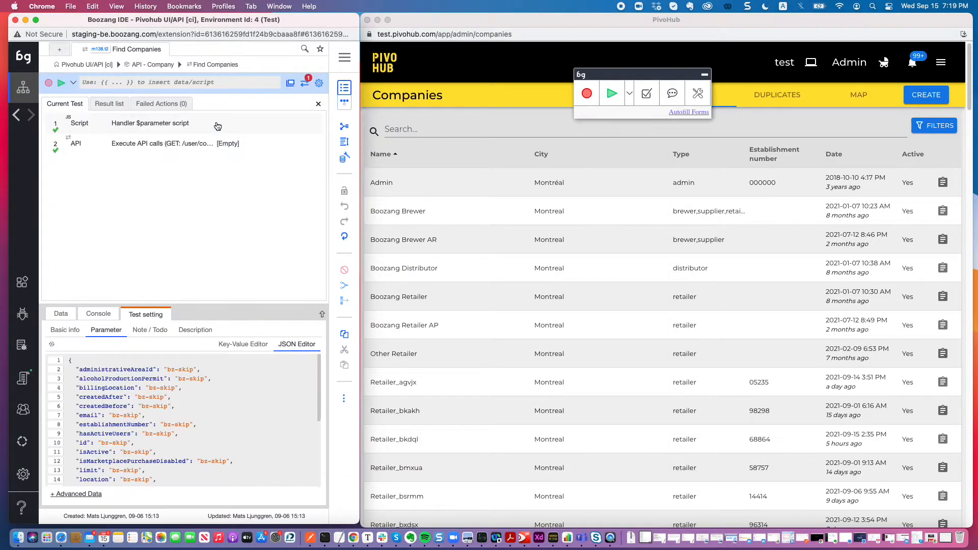
pyautogui.click(159, 144)
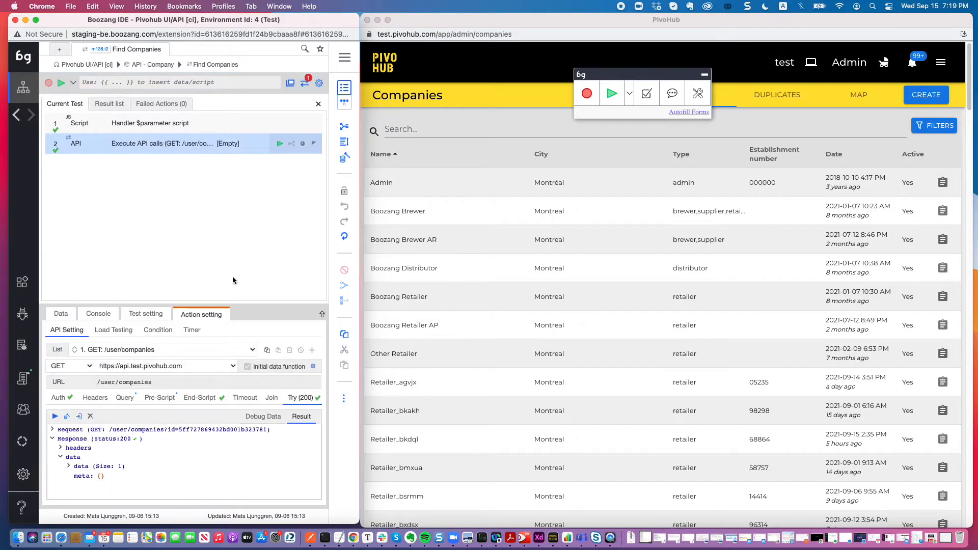
pyautogui.moveTo(228, 305); pyautogui.dragTo(225, 218)
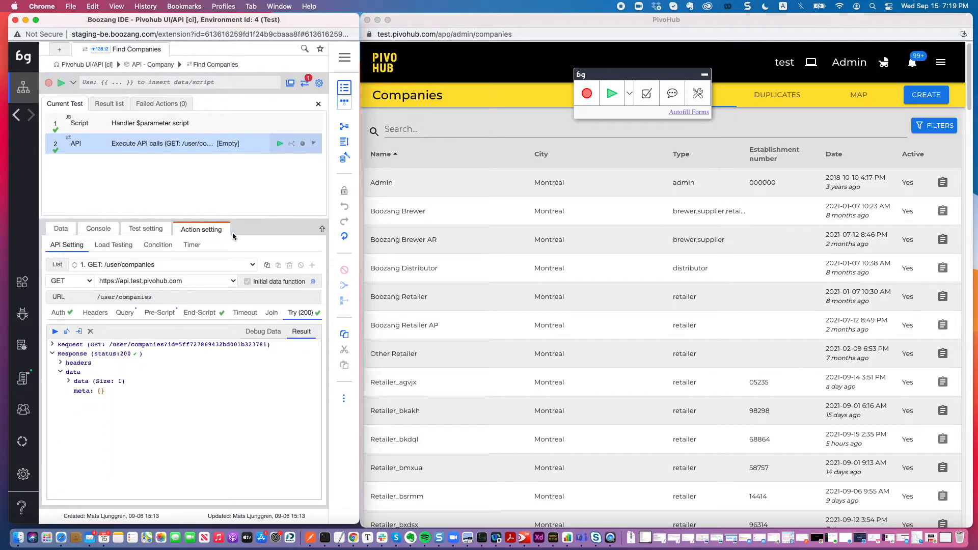
pyautogui.click(202, 313)
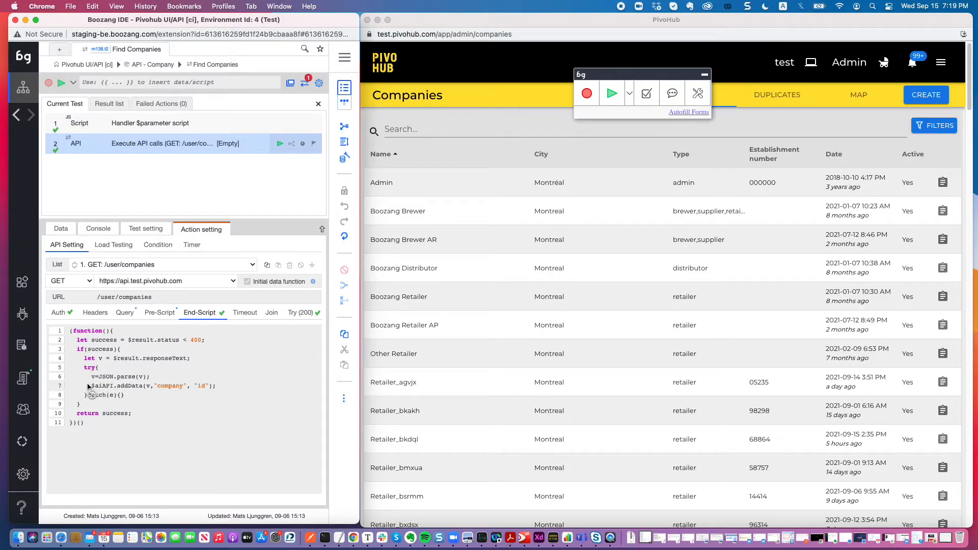
# Open the Create a new Product test and examine its POST /user/products call's try result, debug data and companyId value options.
pyautogui.click(19, 118)
pyautogui.doubleClick(209, 144)
pyautogui.click(204, 147)
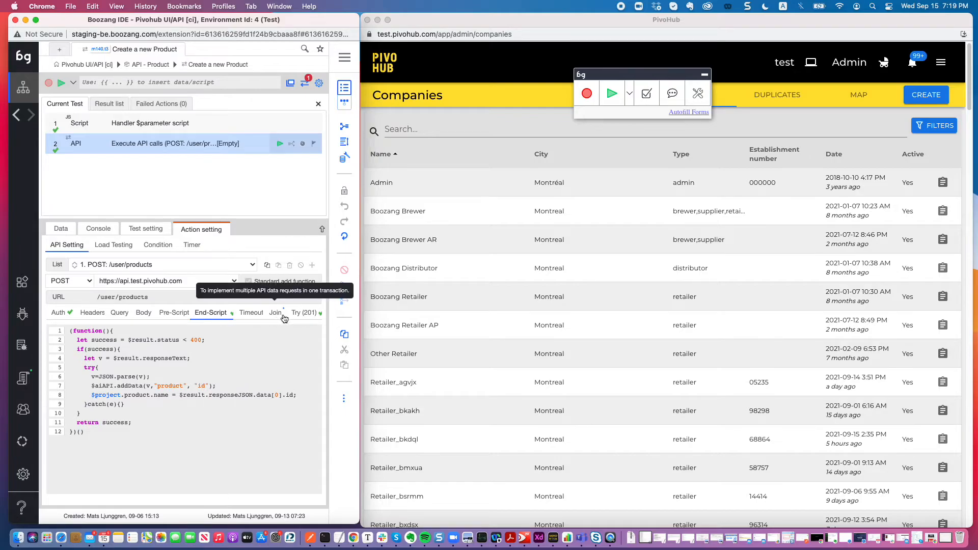
pyautogui.click(302, 315)
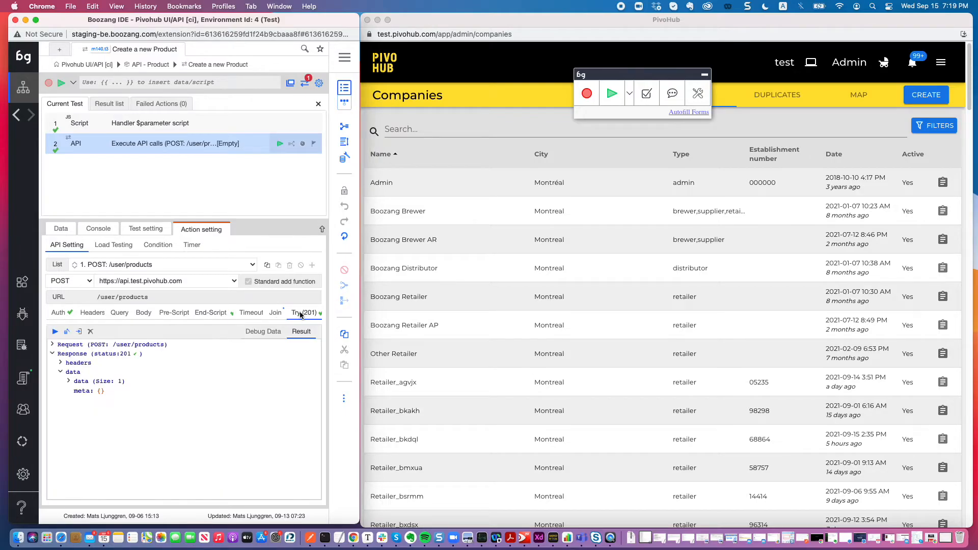
pyautogui.click(272, 332)
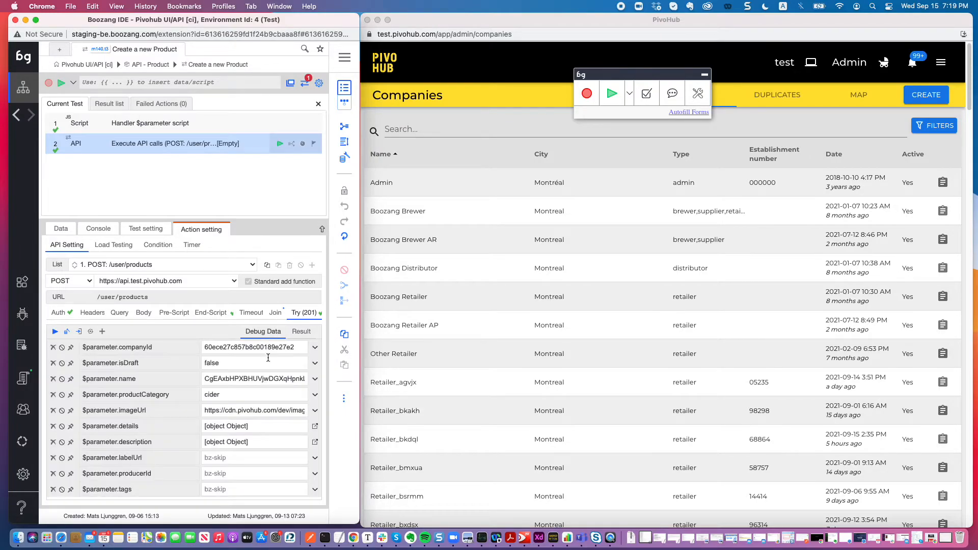
pyautogui.click(314, 348)
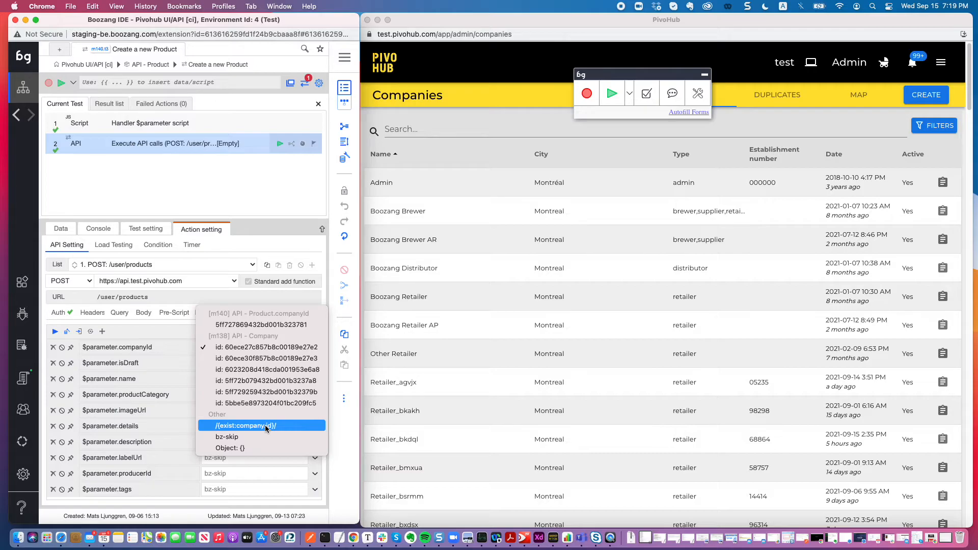
# Open the temporary database's data list and expand the API - Company, API - Container and API - Product records.
pyautogui.click(346, 160)
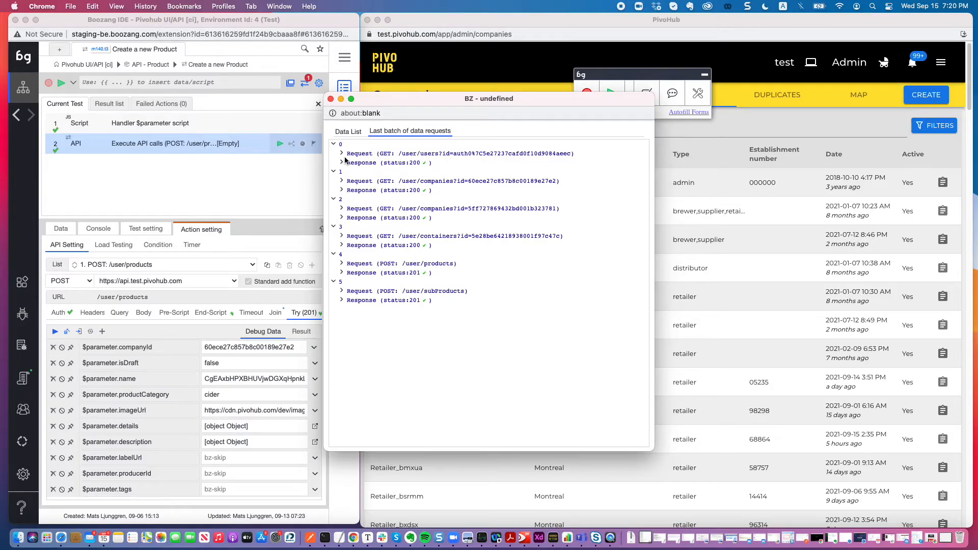
pyautogui.click(349, 132)
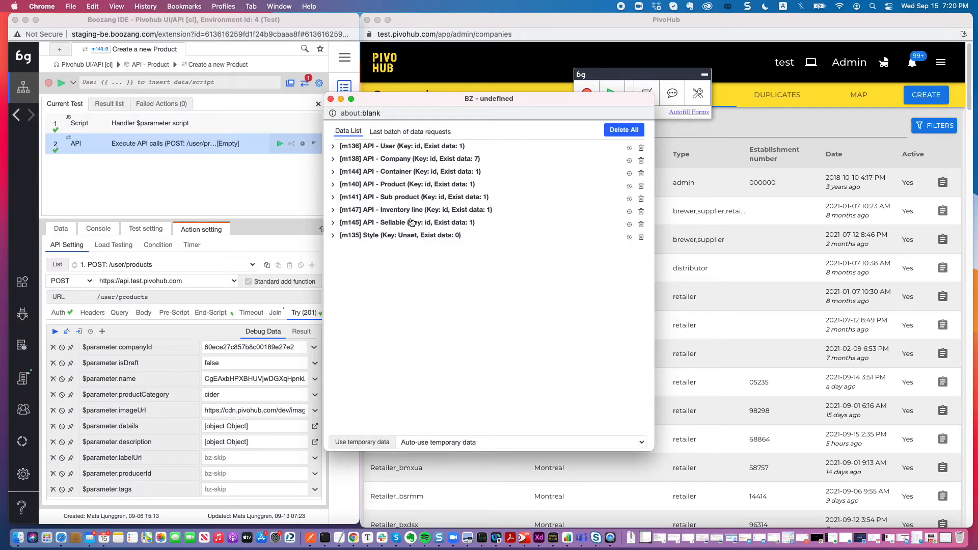
pyautogui.click(333, 160)
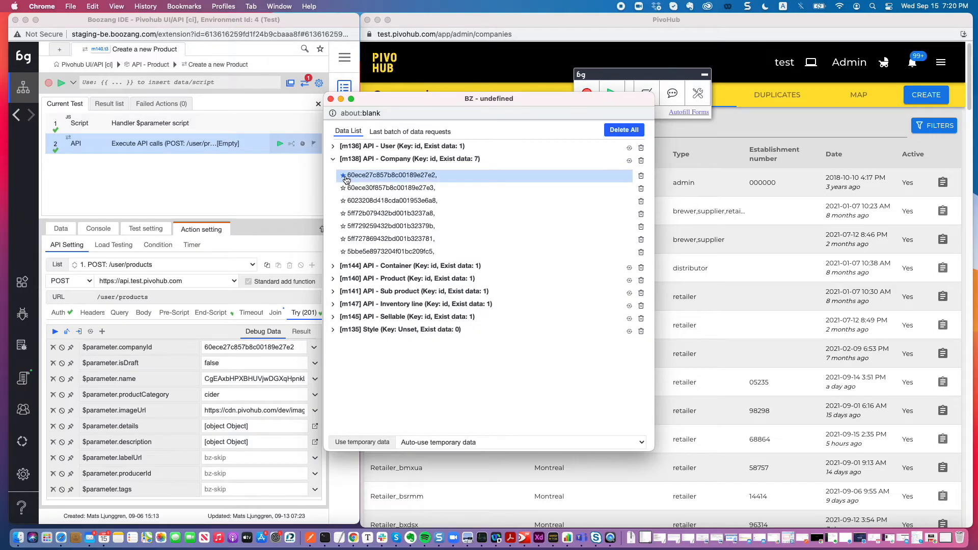
pyautogui.click(334, 267)
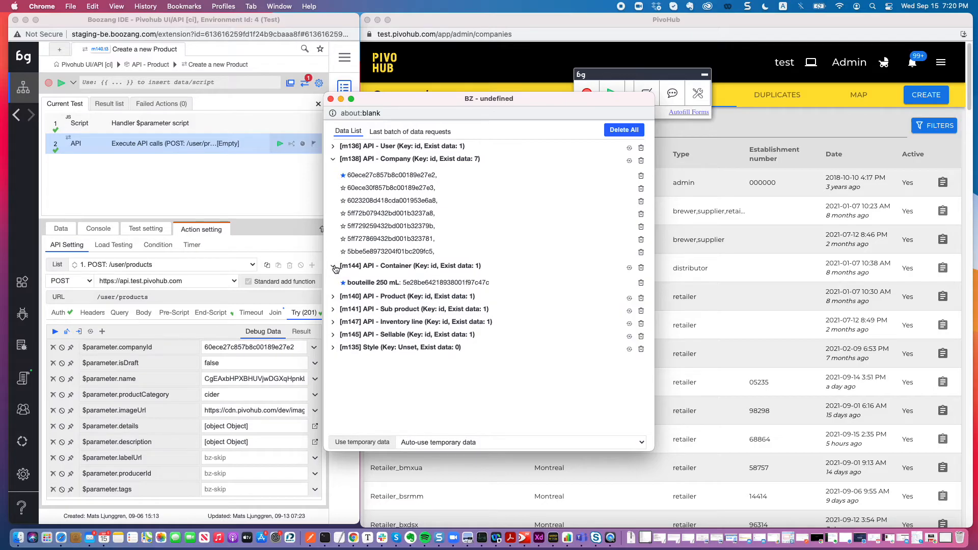
pyautogui.click(346, 297)
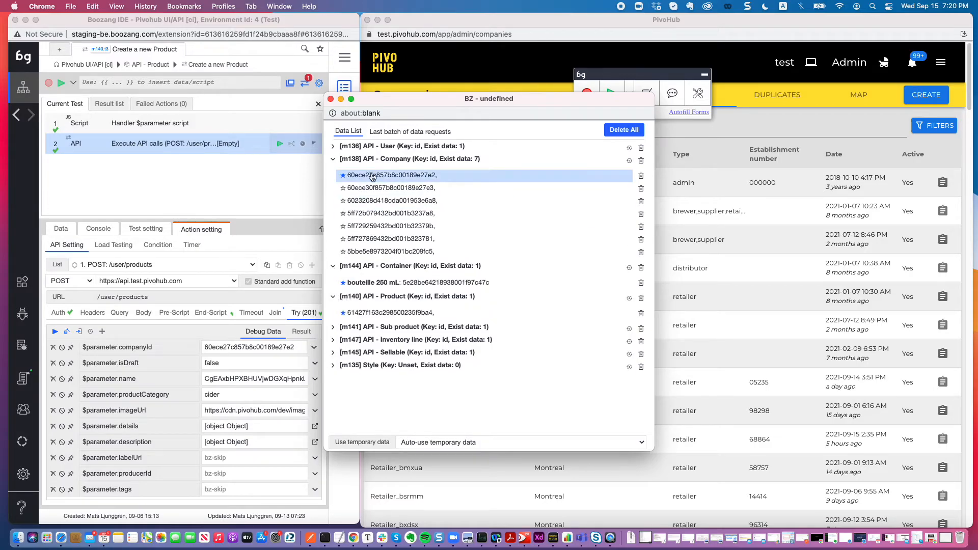
# Examine the starred company record's JSON data without saving, and compare the last batch of data requests with the data list.
pyautogui.click(371, 175)
pyautogui.scroll(-3, 469, 256)
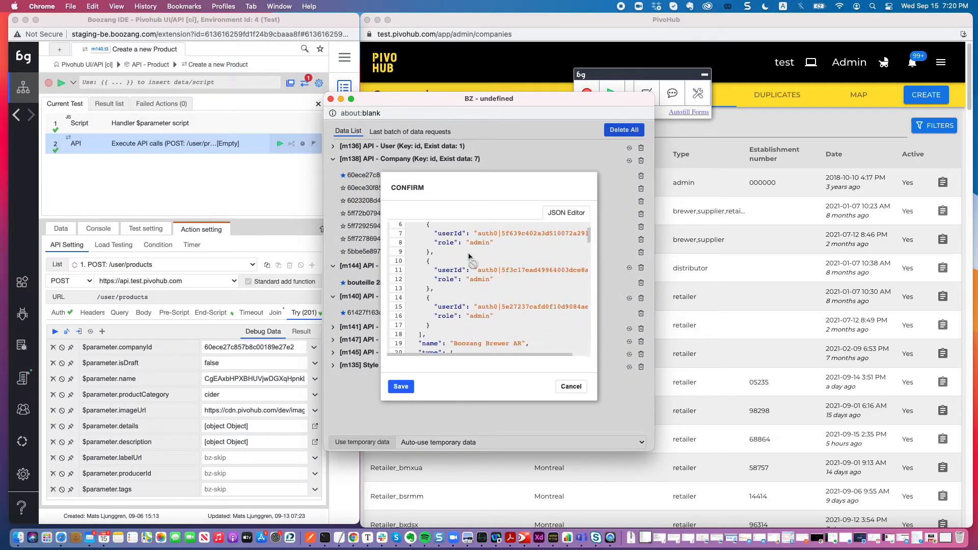
pyautogui.scroll(-2, 468, 257)
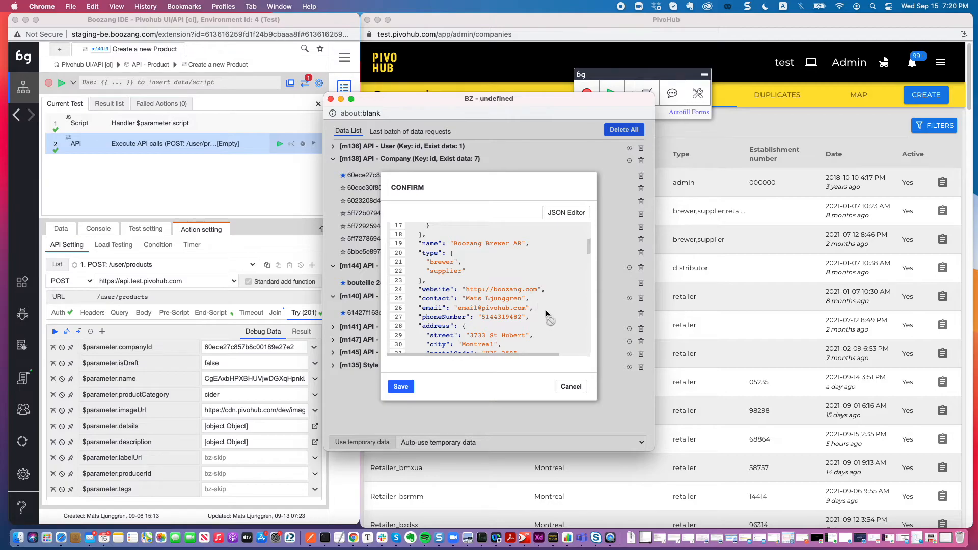
pyautogui.click(571, 386)
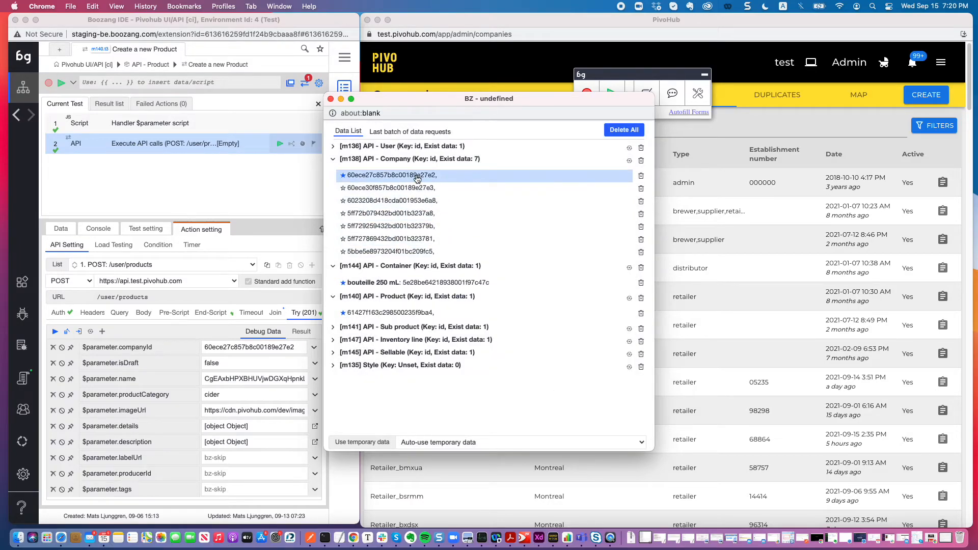
pyautogui.click(410, 132)
pyautogui.click(350, 133)
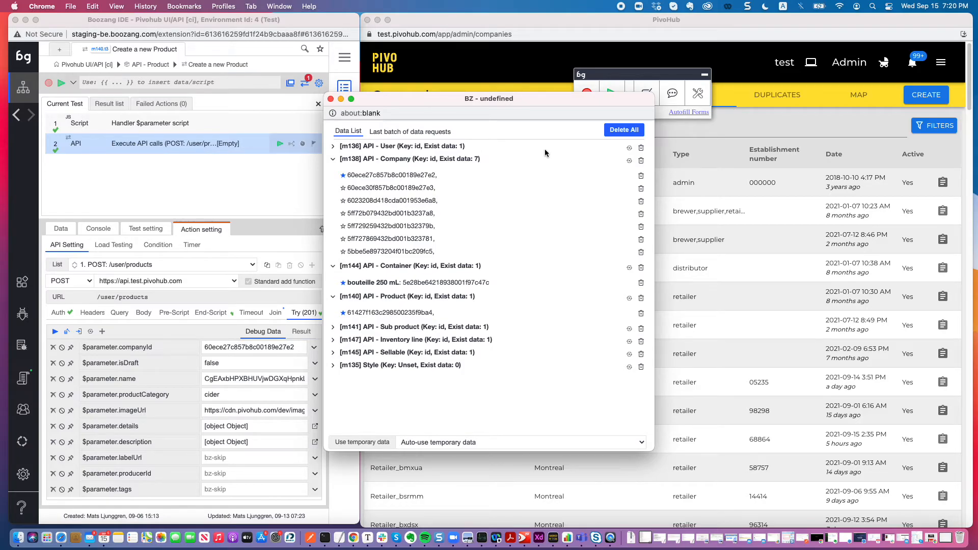
# Review the API - Product module's mapping pages and the field definitions in its settings, including the Company id reference.
pyautogui.click(232, 184)
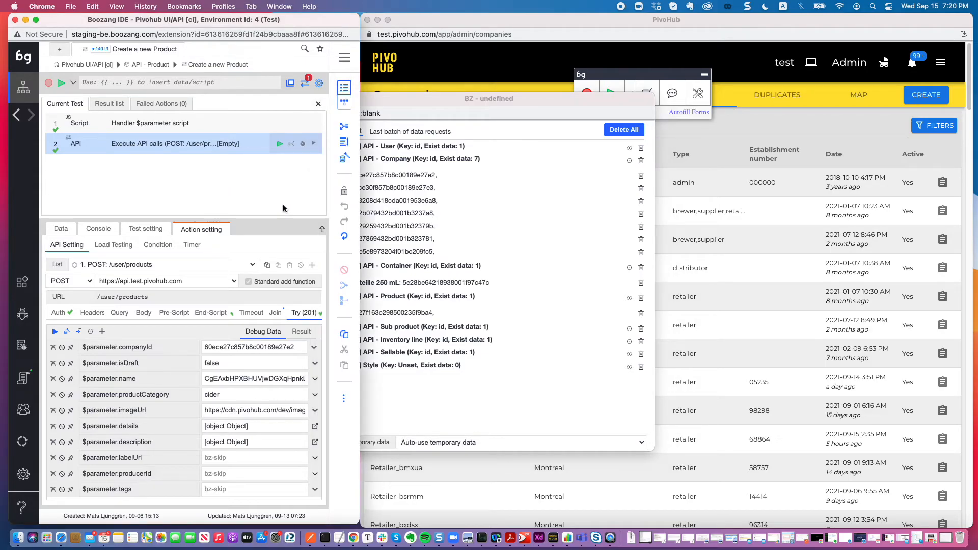
pyautogui.click(143, 66)
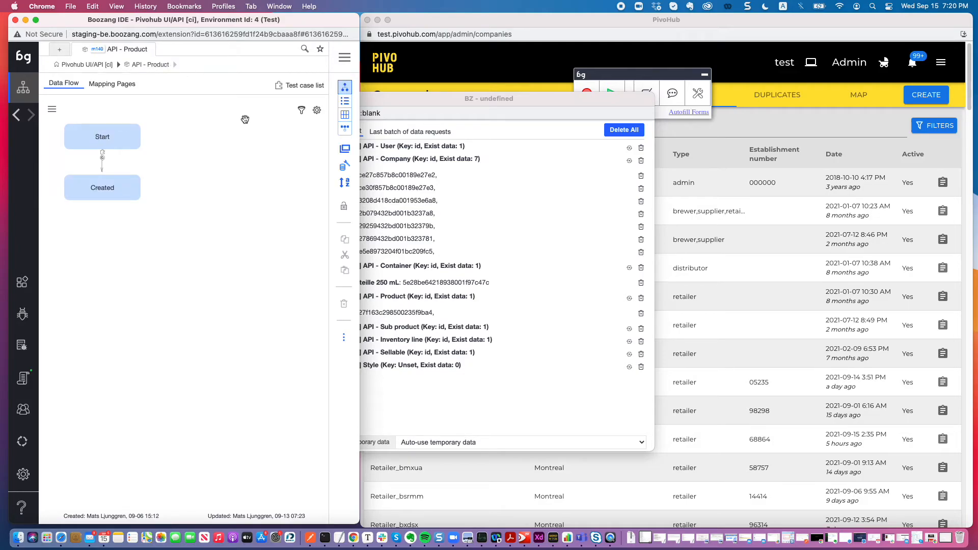
pyautogui.click(129, 85)
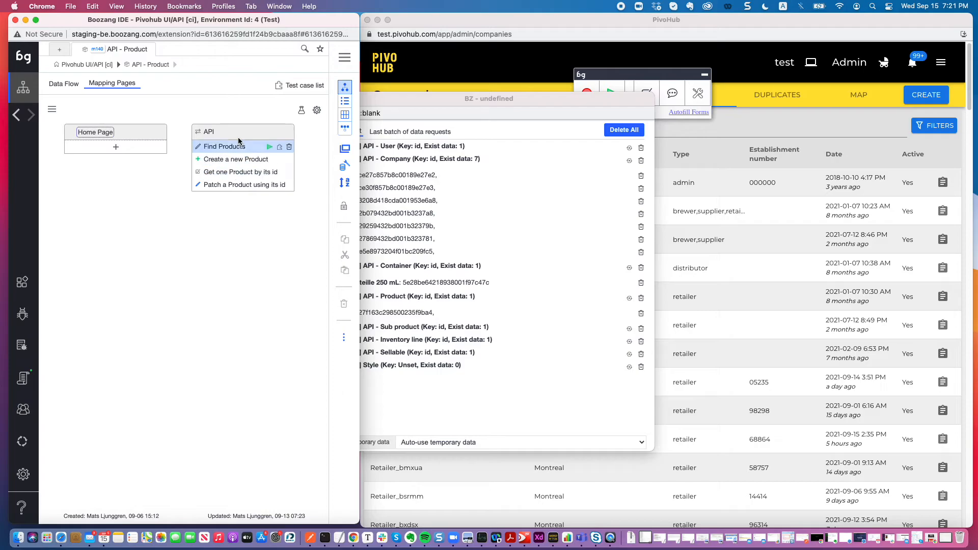
pyautogui.click(317, 111)
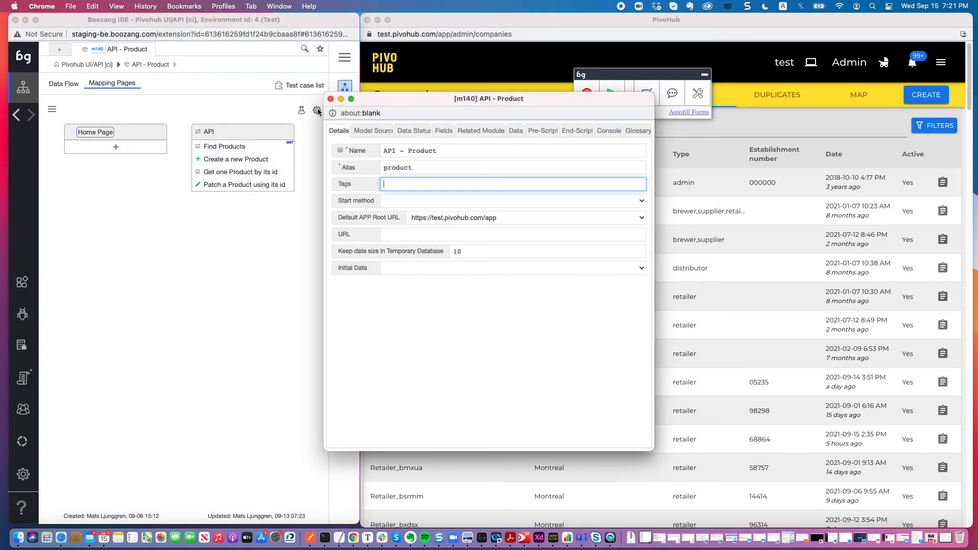
pyautogui.click(442, 134)
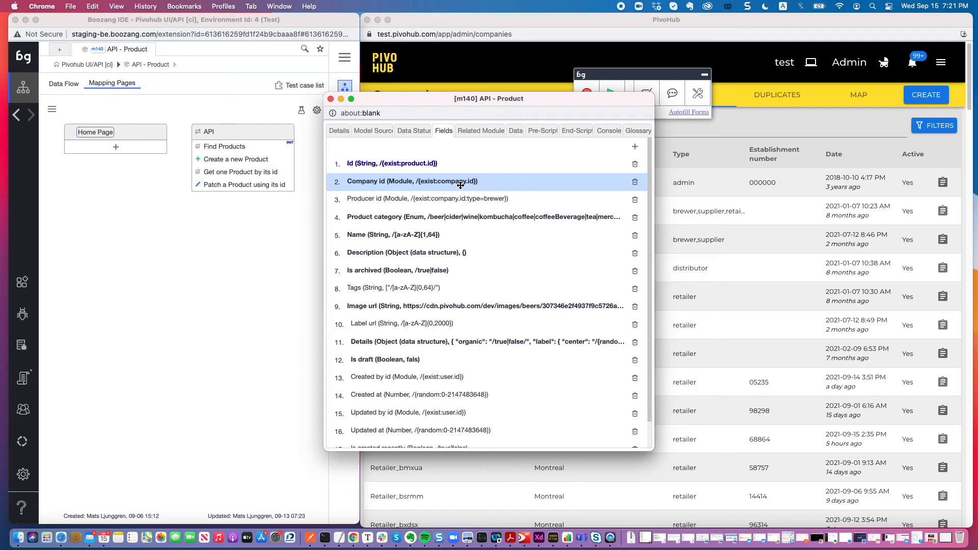
pyautogui.moveTo(445, 100); pyautogui.dragTo(335, 116)
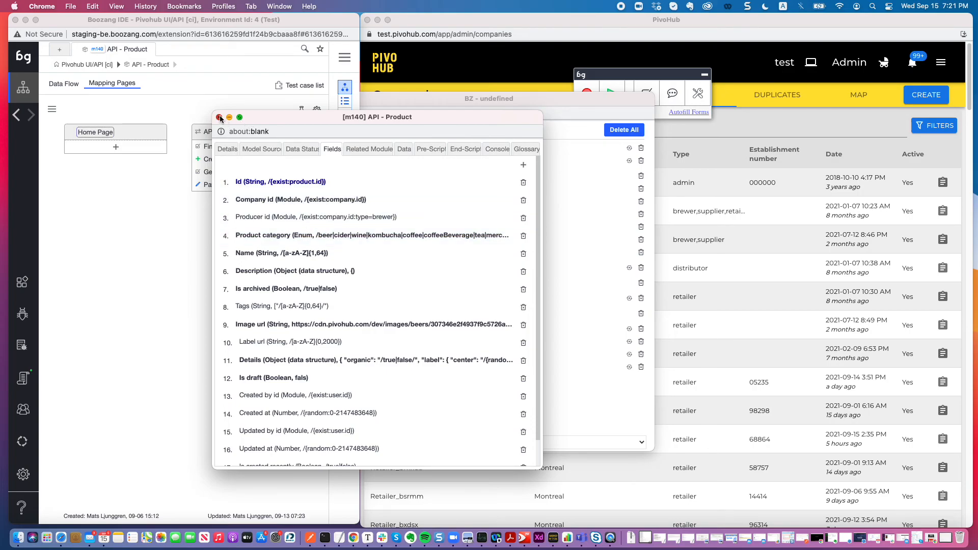
pyautogui.click(219, 118)
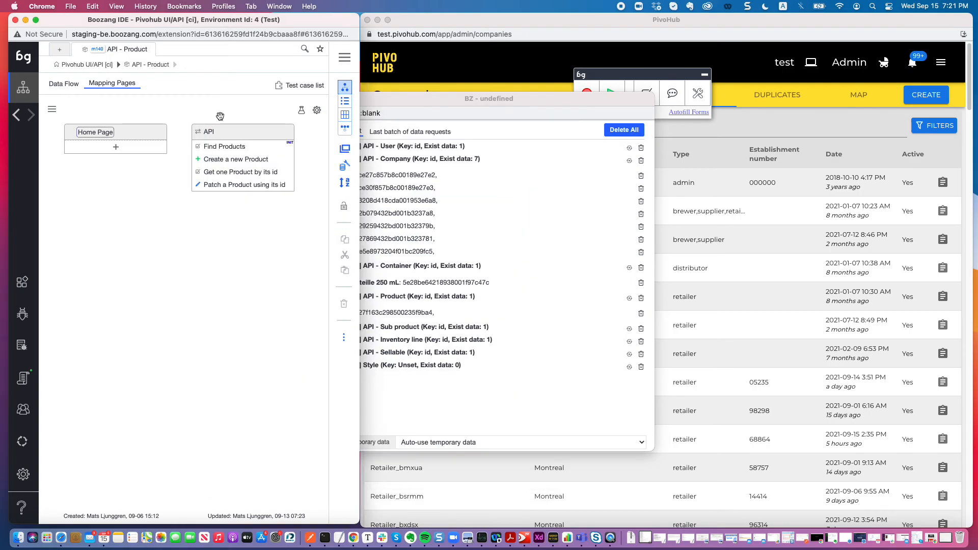
# Return to the temporary database's data list to inspect the stored product record.
pyautogui.click(346, 170)
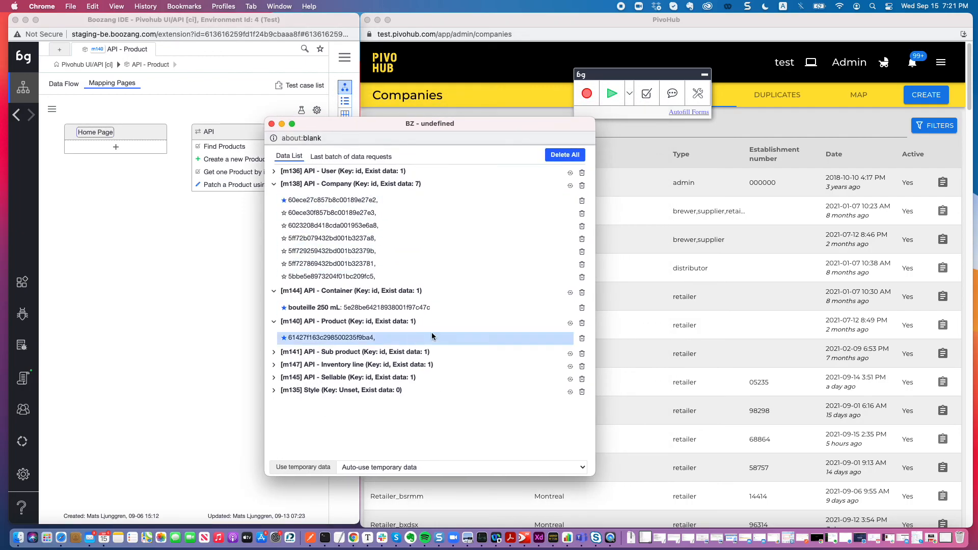